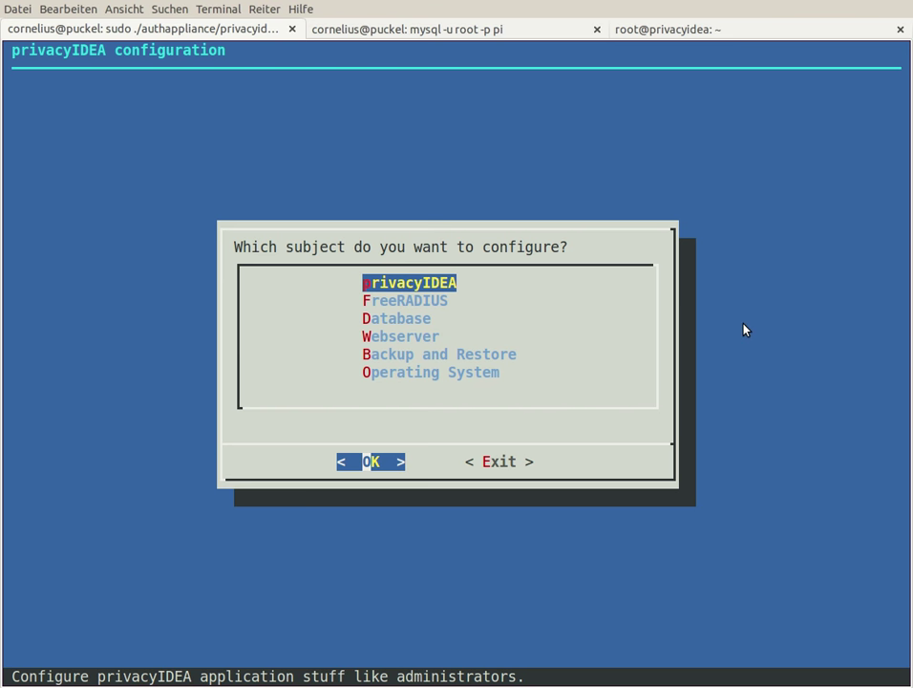
Step: Browse the privacyIDEA settings to local admin management, then restart the crashed setup tool
{"action": "key", "text": "Down"}
{"action": "key", "text": "Down"}
{"action": "key", "text": "Down"}
{"action": "key", "text": "Up"}
{"action": "key", "text": "Up"}
{"action": "key", "text": "Up"}
{"action": "key", "text": "Return"}
{"action": "key", "text": "Down"}
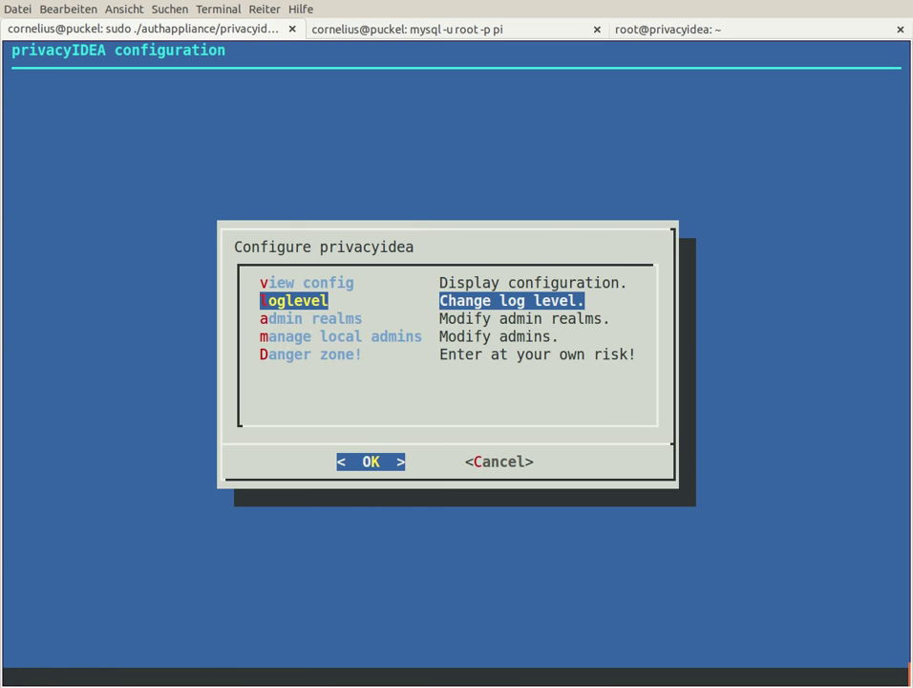
{"action": "key", "text": "Down"}
{"action": "key", "text": "Down"}
{"action": "key", "text": "Up"}
{"action": "key", "text": "Down"}
{"action": "key", "text": "Return"}
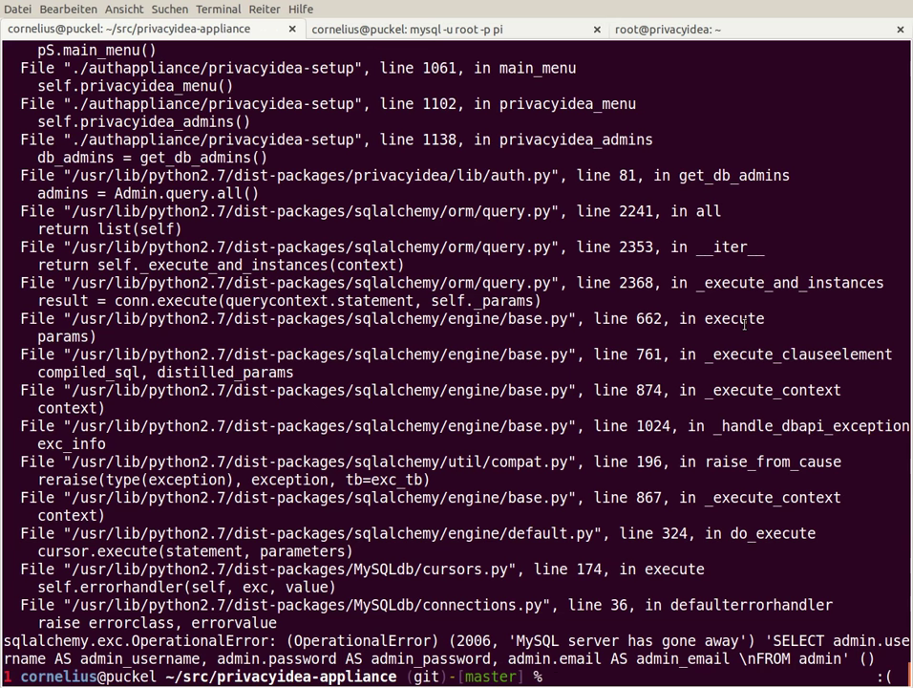
{"action": "key", "text": "Up"}
{"action": "key", "text": "Return"}
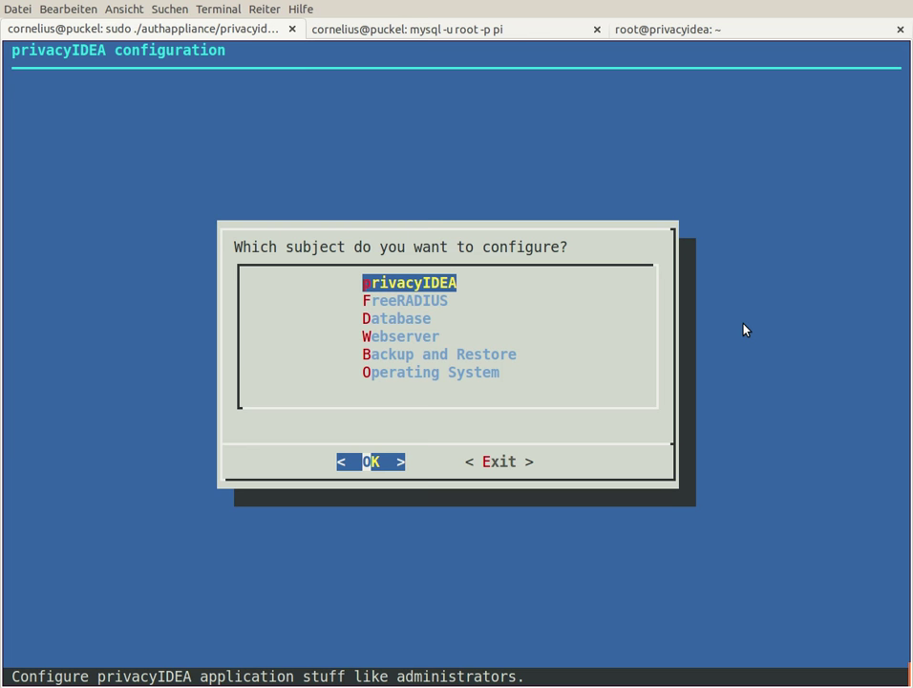
Step: Delete the extra local administrator so only admin remains, then back out of the list
{"action": "key", "text": "Down"}
{"action": "key", "text": "Up"}
{"action": "key", "text": "Return"}
{"action": "key", "text": "Down"}
{"action": "key", "text": "Down"}
{"action": "key", "text": "Down"}
{"action": "key", "text": "Return"}
{"action": "key", "text": "Down"}
{"action": "key", "text": "Down"}
{"action": "key", "text": "Return"}
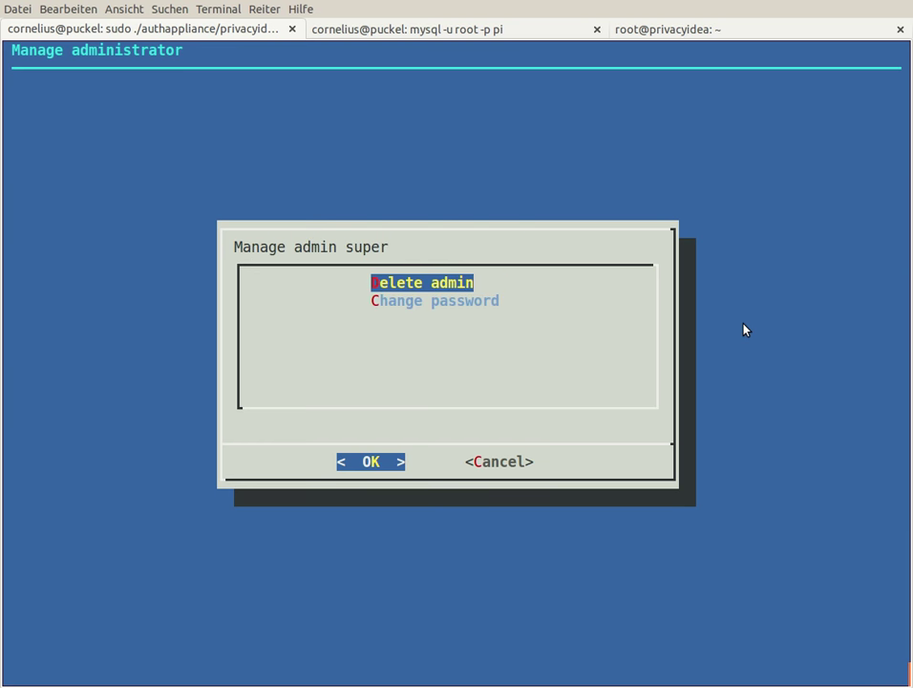
{"action": "key", "text": "Return"}
{"action": "key", "text": "Return"}
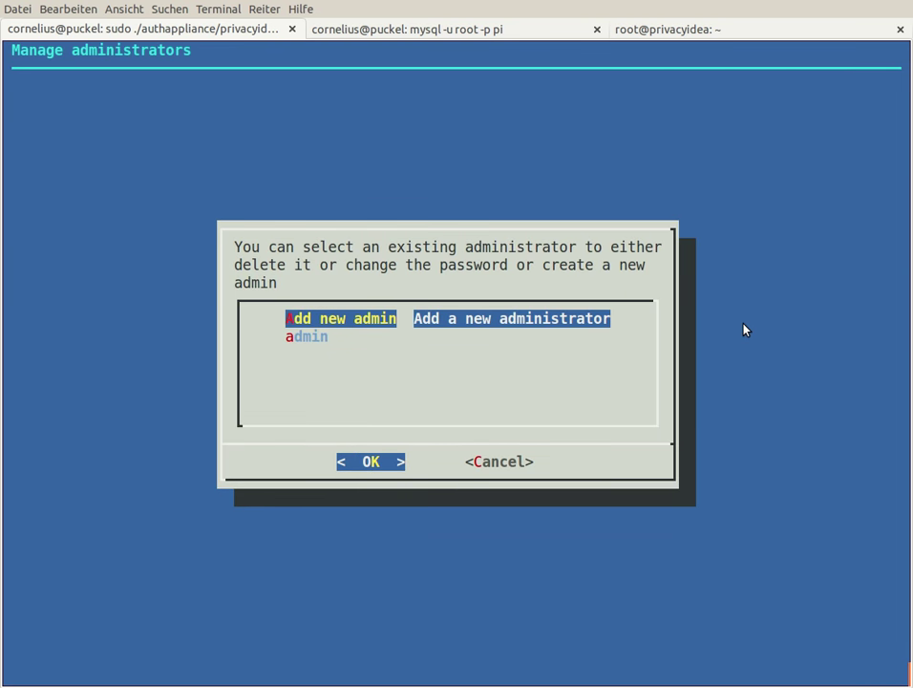
{"action": "key", "text": "Tab"}
{"action": "key", "text": "Return"}
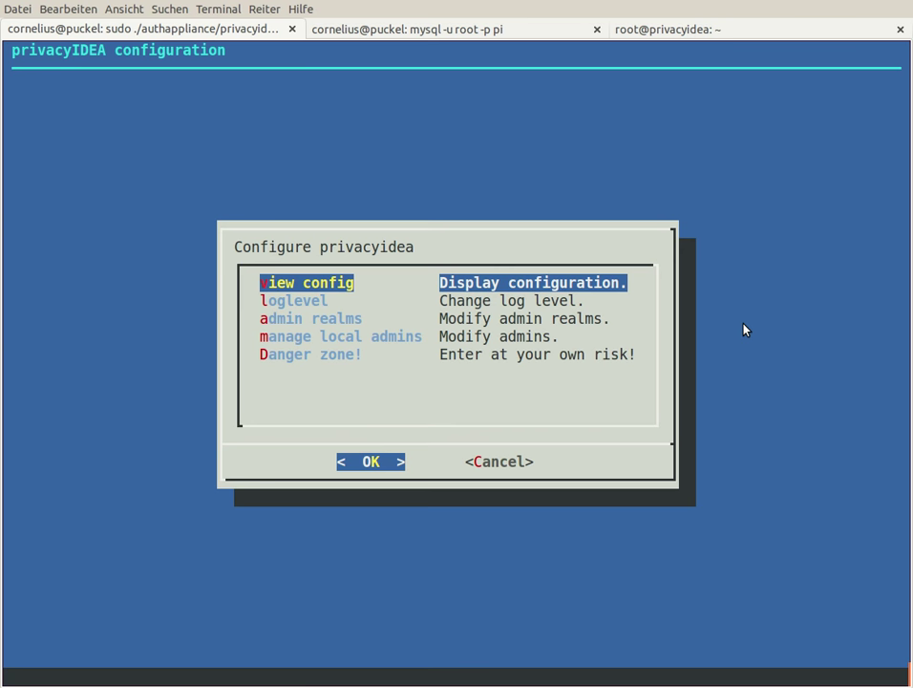
Step: Leave the privacyIDEA settings and briefly view the Backup and Restore section
{"action": "key", "text": "Tab"}
{"action": "key", "text": "Return"}
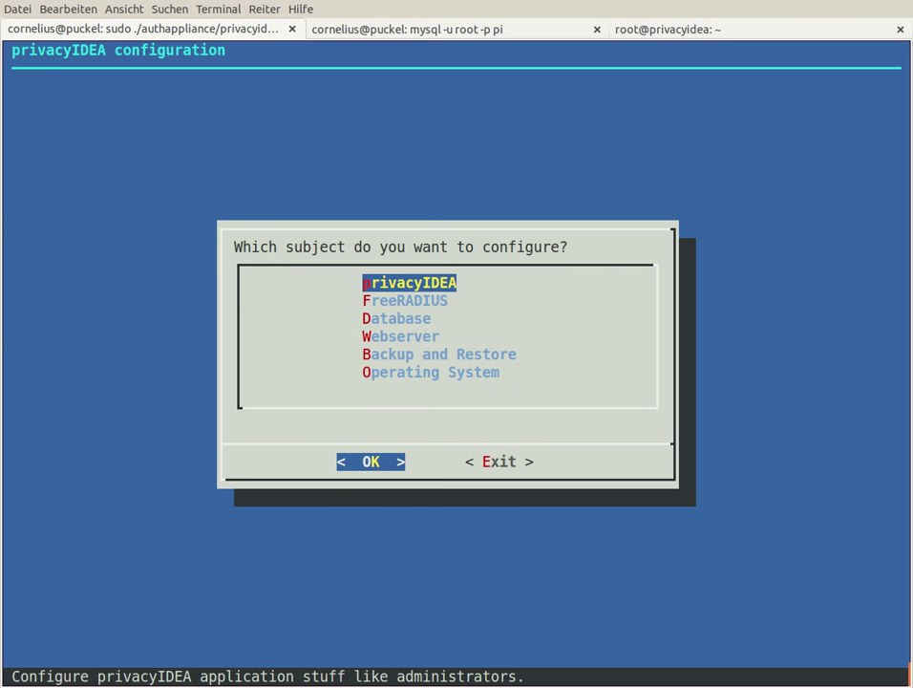
{"action": "key", "text": "Down"}
{"action": "key", "text": "Down"}
{"action": "key", "text": "Down"}
{"action": "key", "text": "Down"}
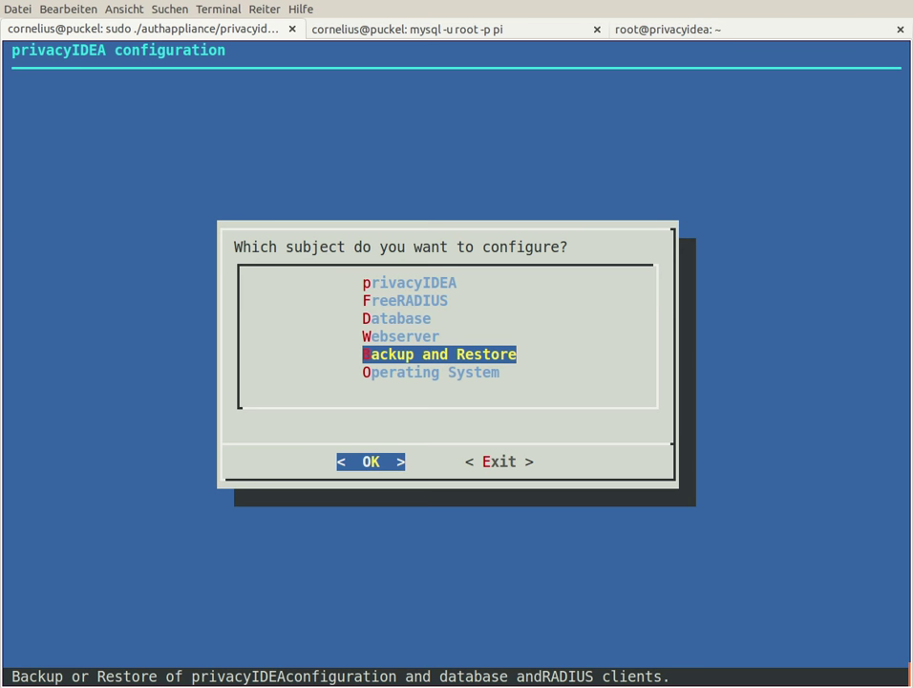
{"action": "key", "text": "Return"}
{"action": "key", "text": "Tab"}
{"action": "key", "text": "Return"}
Step: Delete the FreeRADIUS client Meiner (10.0.0.12/24), leaving two RADIUS clients
{"action": "key", "text": "Down"}
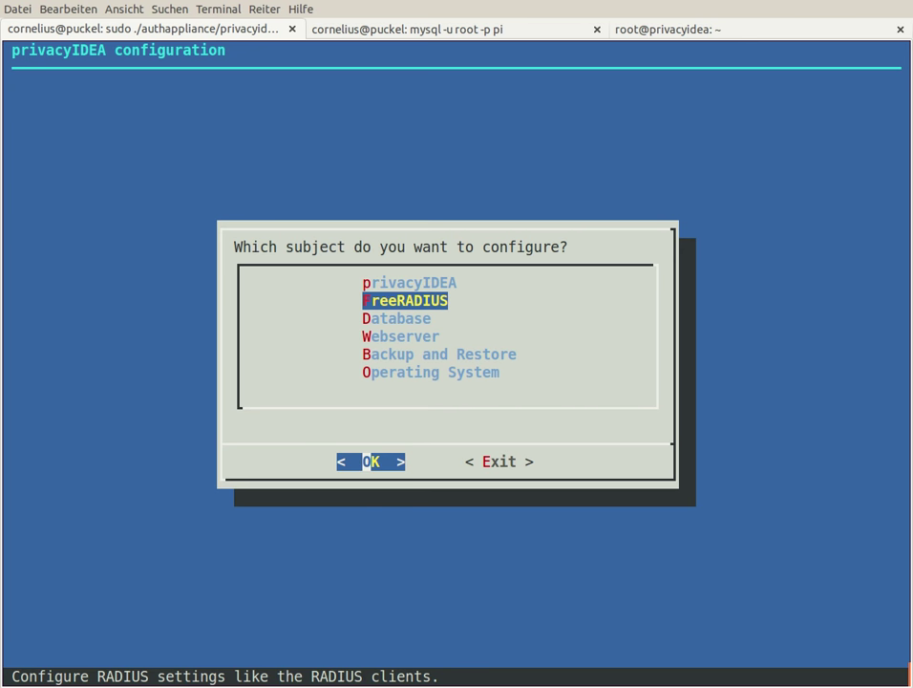
{"action": "key", "text": "Return"}
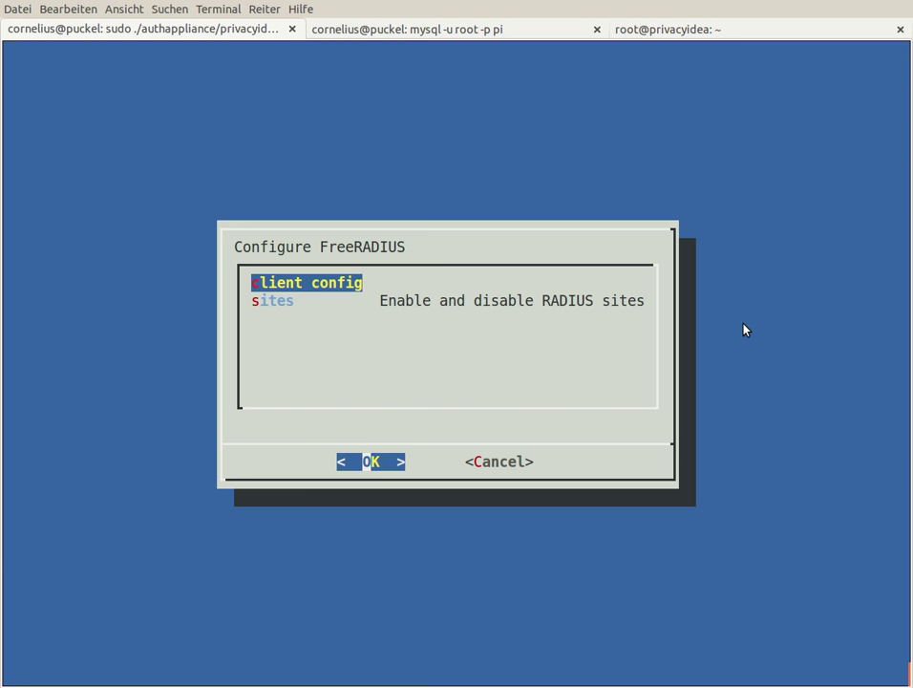
{"action": "key", "text": "Return"}
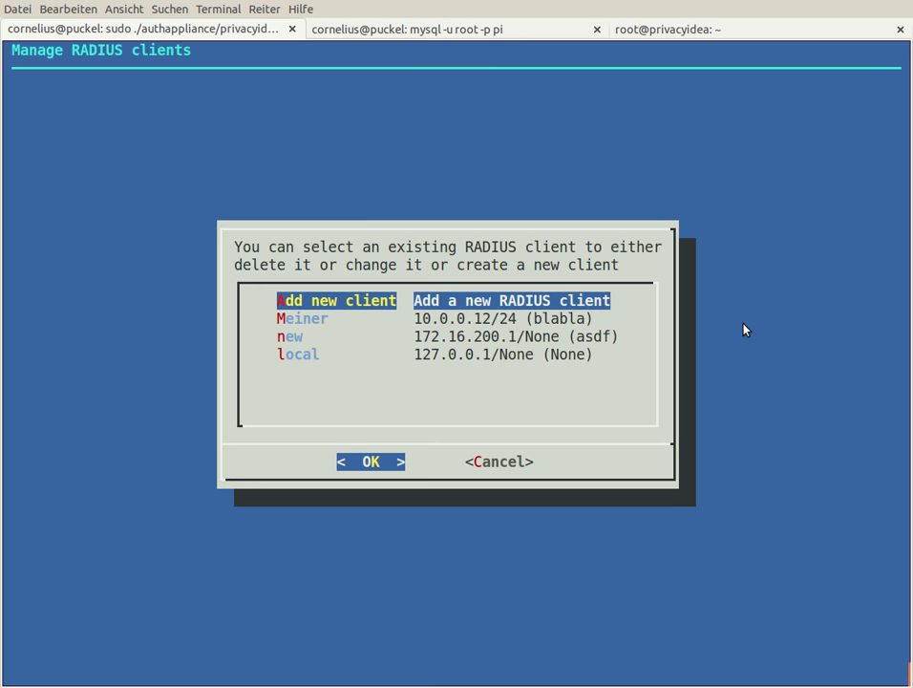
{"action": "key", "text": "Down"}
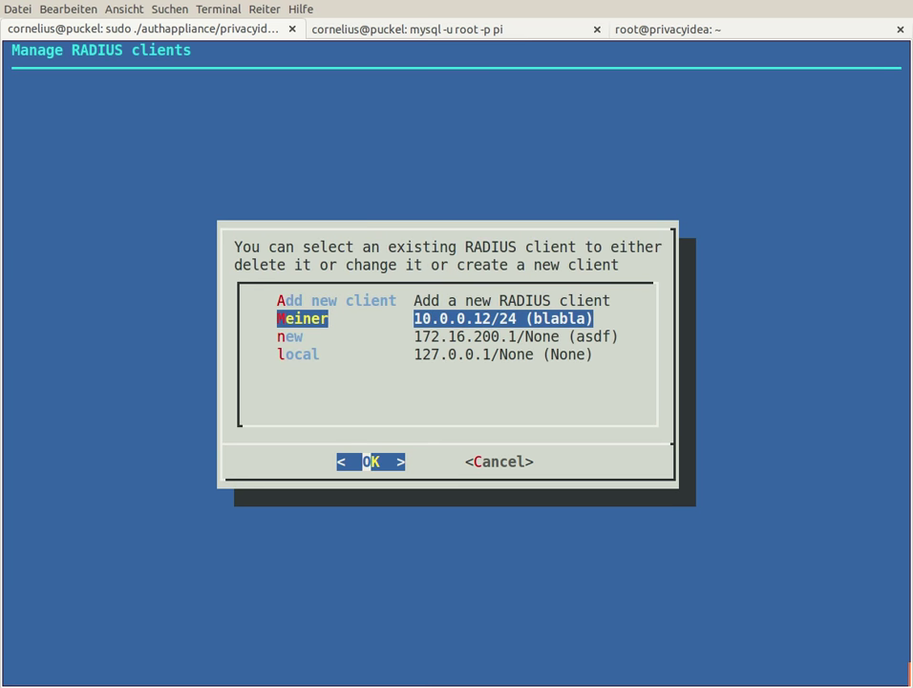
{"action": "key", "text": "Return"}
{"action": "key", "text": "Return"}
{"action": "key", "text": "Return"}
{"action": "key", "text": "Down"}
{"action": "key", "text": "Down"}
{"action": "key", "text": "Tab"}
{"action": "key", "text": "Return"}
{"action": "key", "text": "Tab"}
{"action": "key", "text": "Return"}
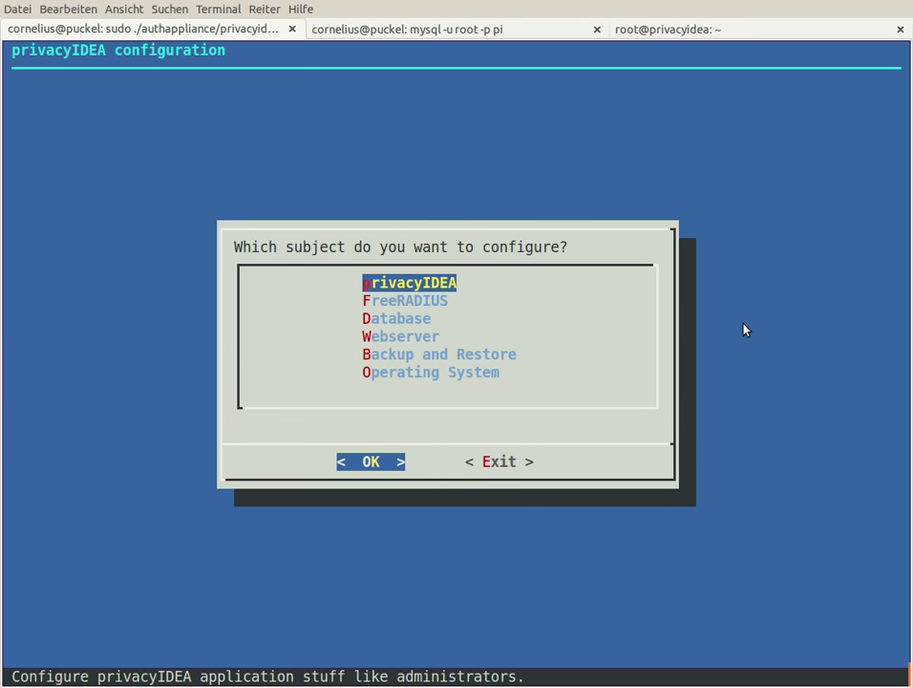
Step: Open the Database connection settings and highlight the redundancy setup option
{"action": "key", "text": "Down"}
{"action": "key", "text": "Down"}
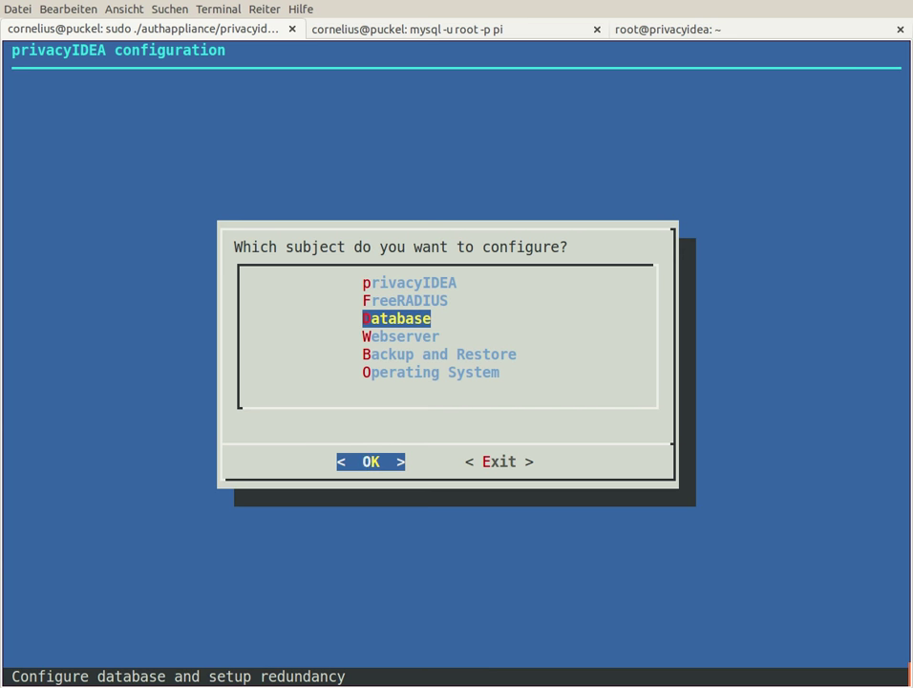
{"action": "key", "text": "Return"}
{"action": "key", "text": "Down"}
{"action": "key", "text": "Down"}
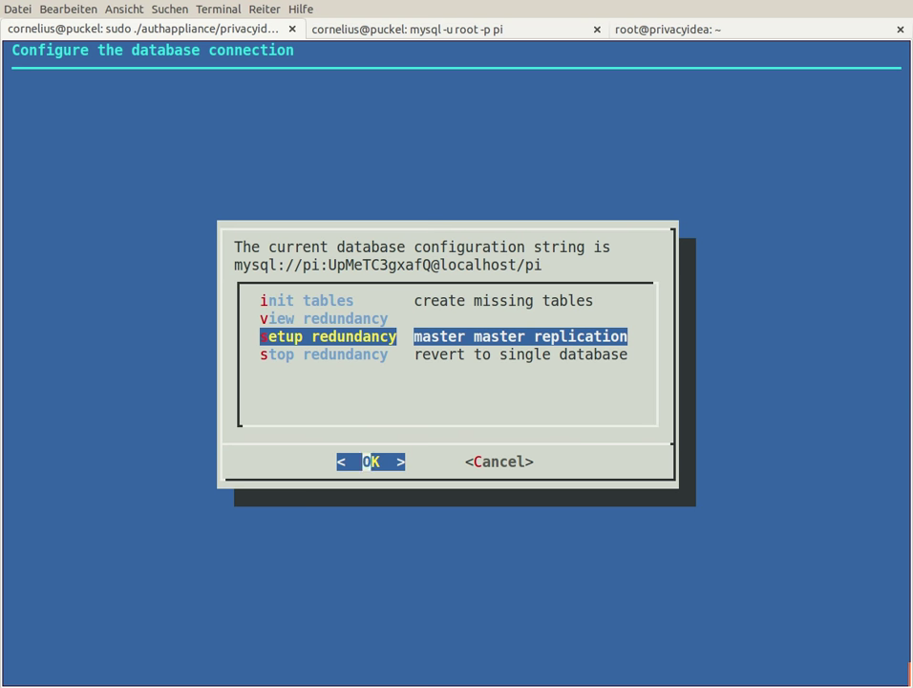
Step: Run 'select * from token;' in the local and the second server's MySQL sessions
{"action": "key", "text": "ctrl+Page_Down"}
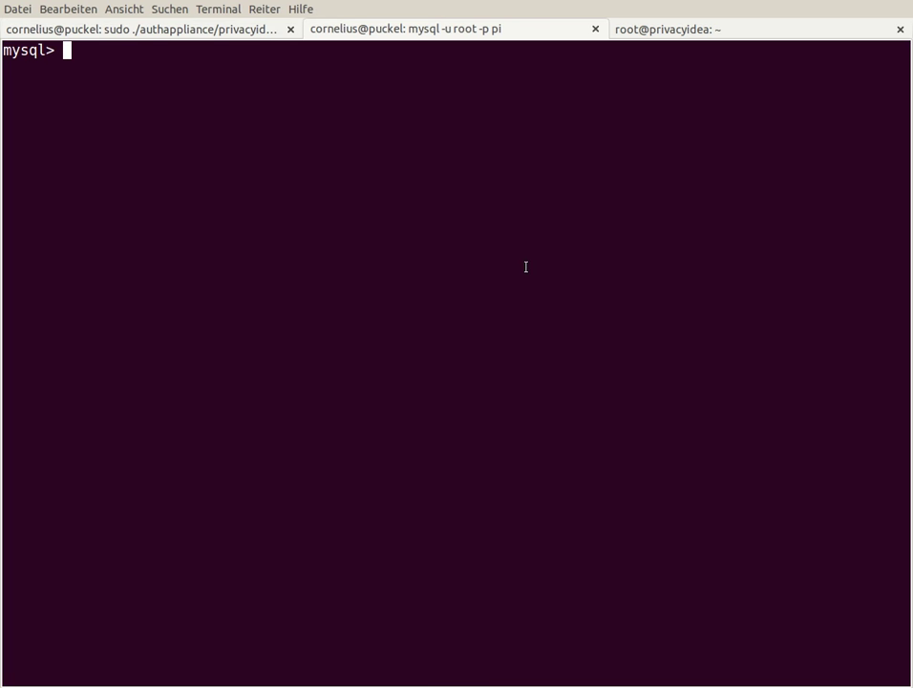
{"action": "type", "text": "select * from token;"}
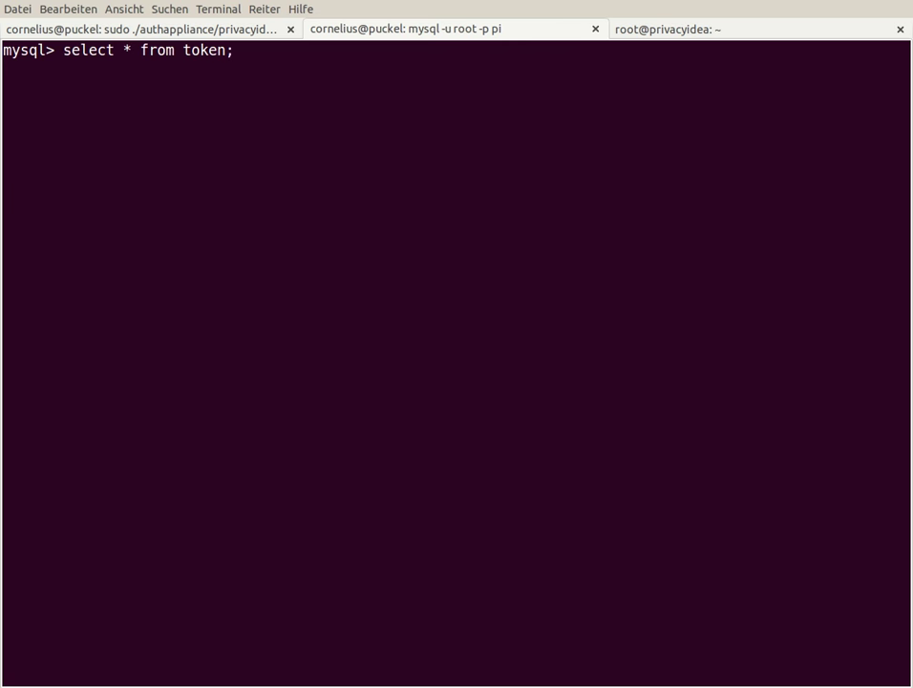
{"action": "key", "text": "Return"}
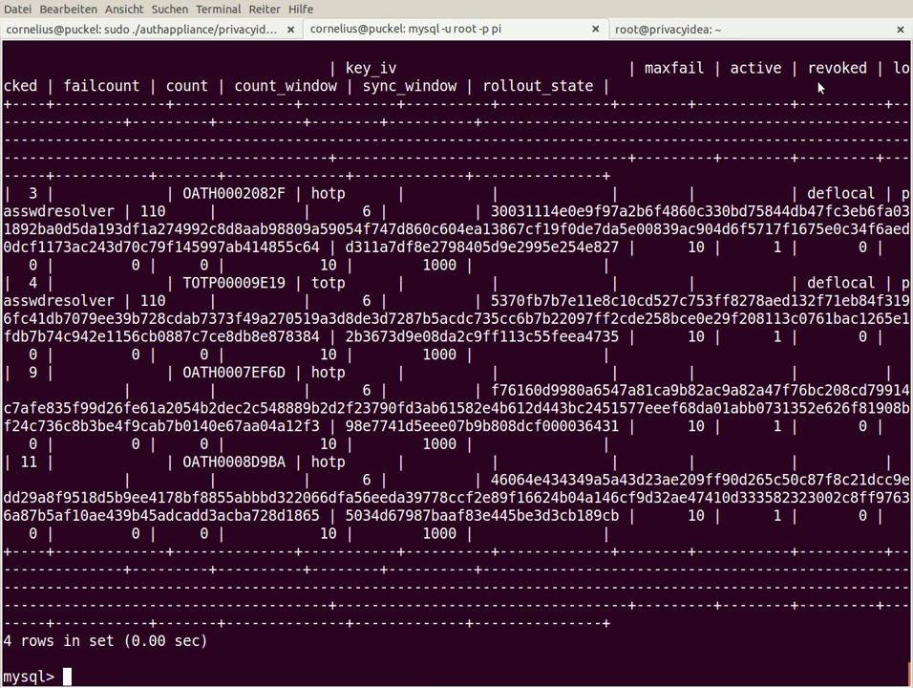
{"action": "key", "text": "ctrl+Page_Down"}
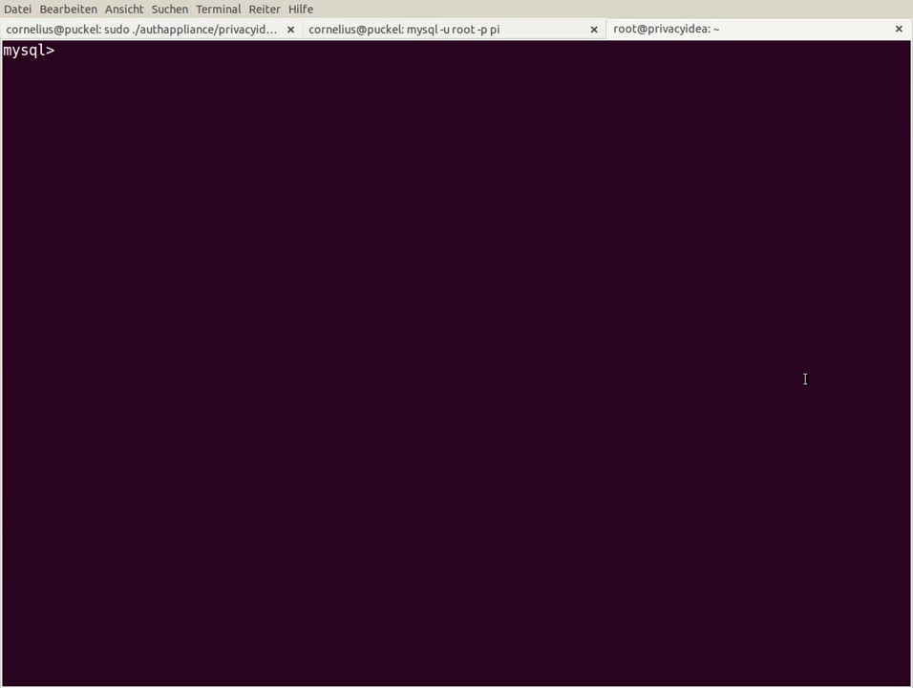
{"action": "type", "text": "select * from token;"}
{"action": "key", "text": "Return"}
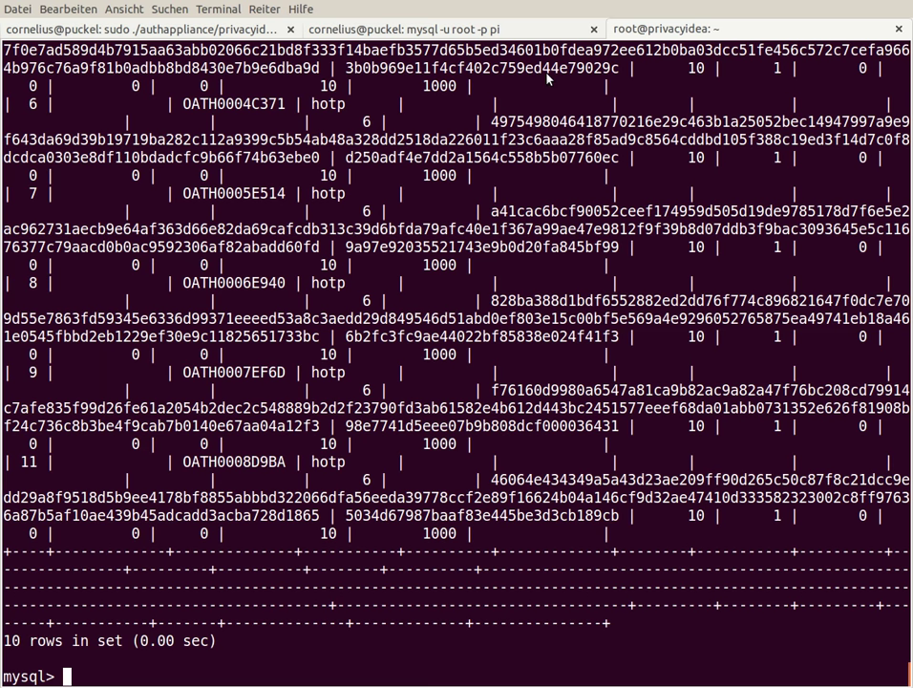
{"action": "key", "text": "ctrl+Page_Up"}
{"action": "key", "text": "ctrl+Page_Up"}
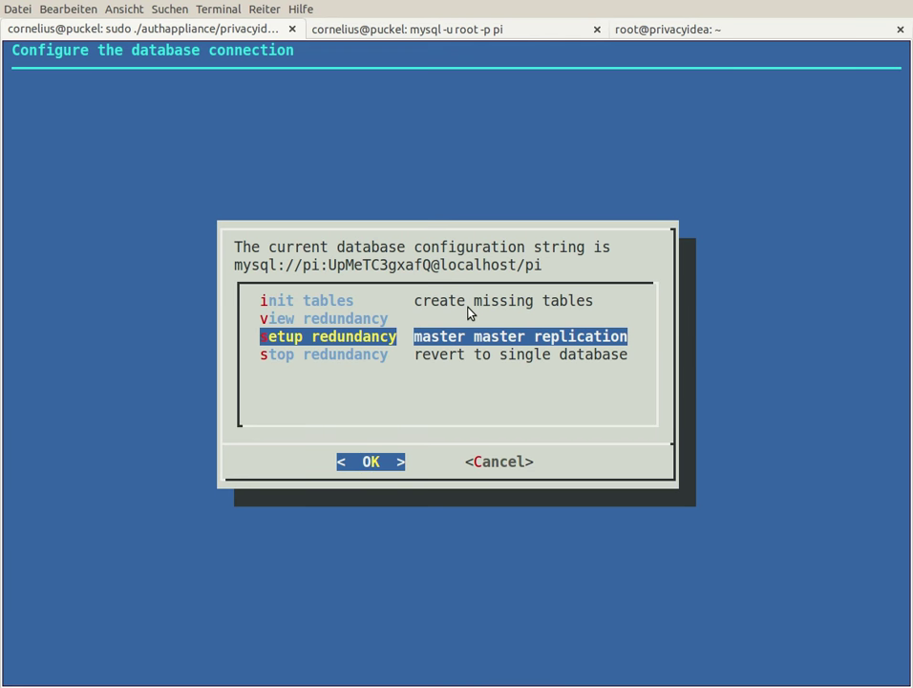
Step: Start redundancy setup with remote IP 172.16.200.137, its root password, and local IP 172.16.200.106
{"action": "key", "text": "Return"}
{"action": "type", "text": "172.1"}
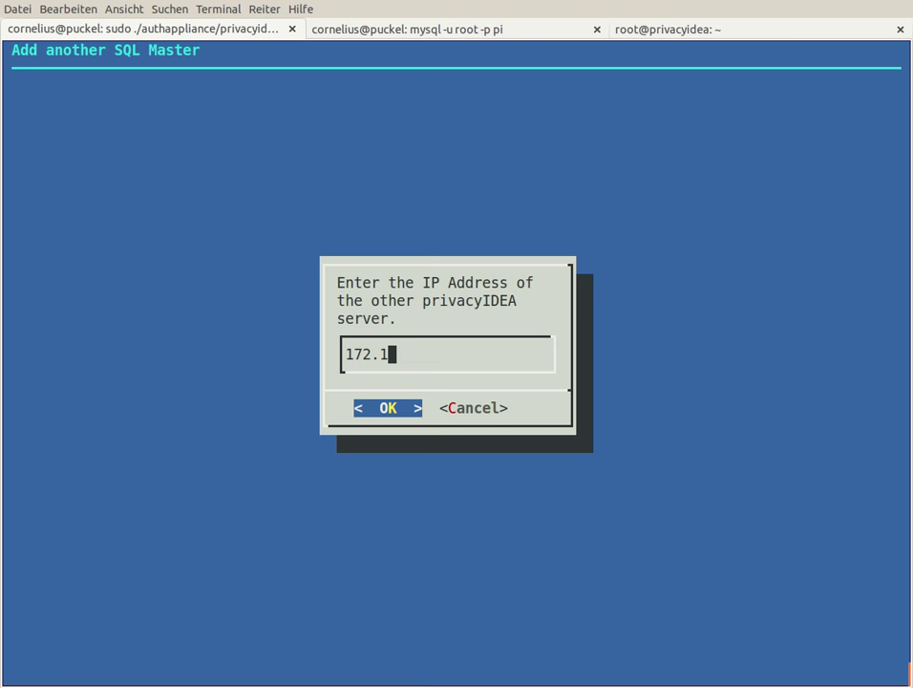
{"action": "type", "text": "6.200."}
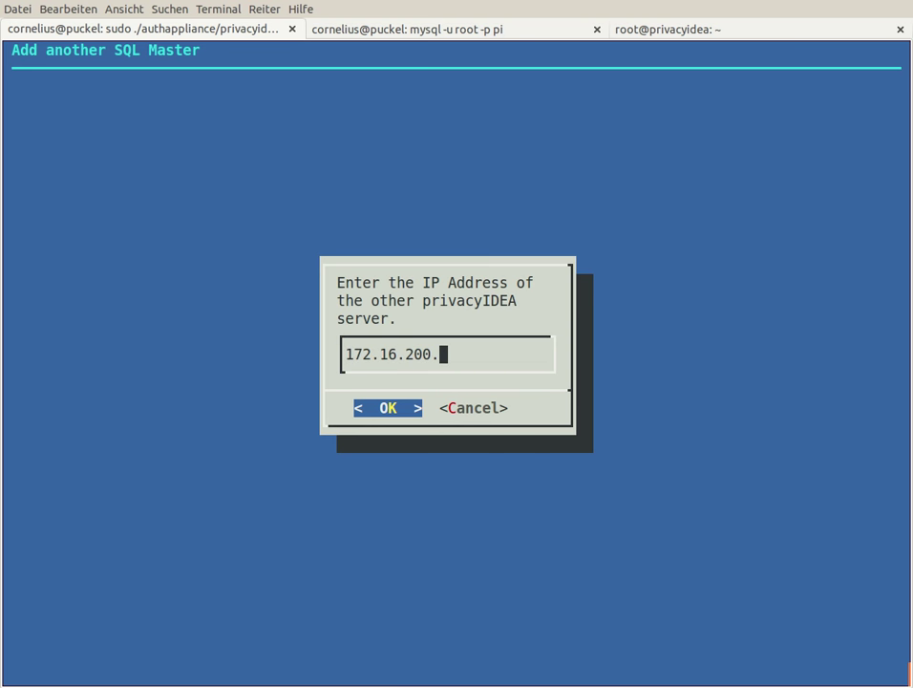
{"action": "type", "text": "137"}
{"action": "key", "text": "Return"}
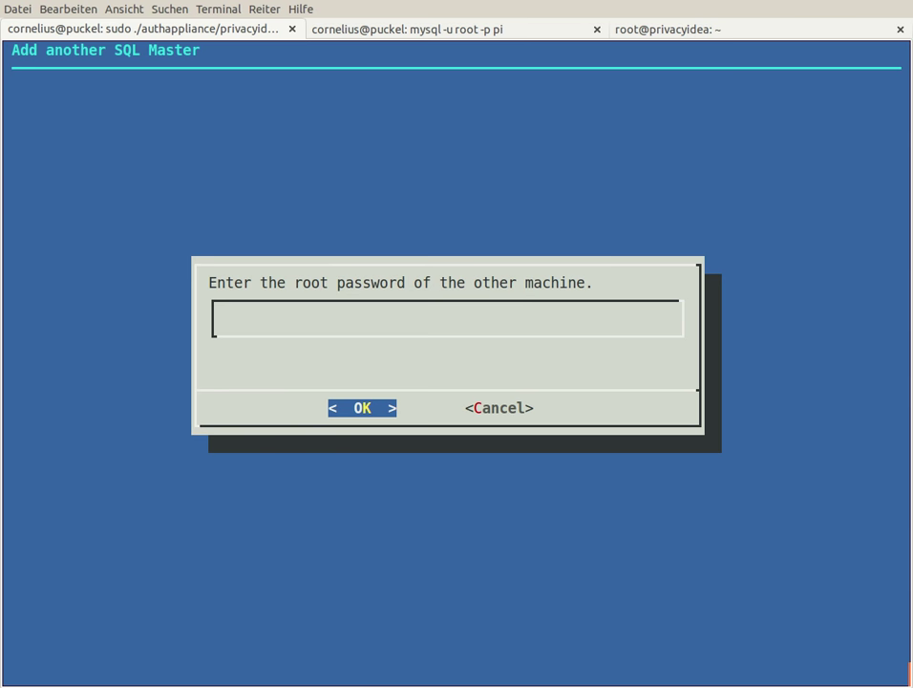
{"action": "key", "text": "Return"}
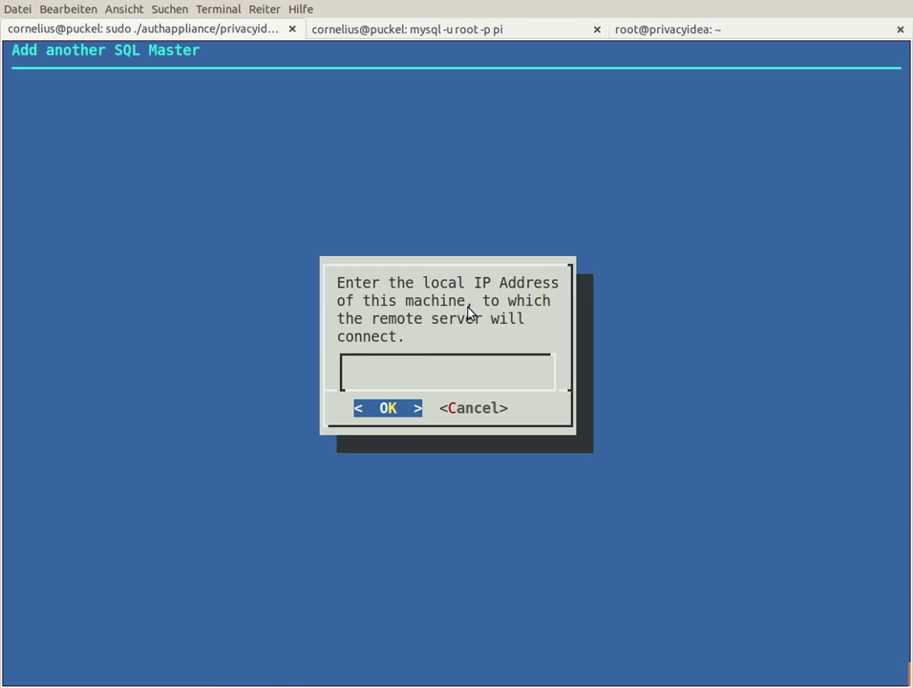
{"action": "type", "text": "172.16.200.106"}
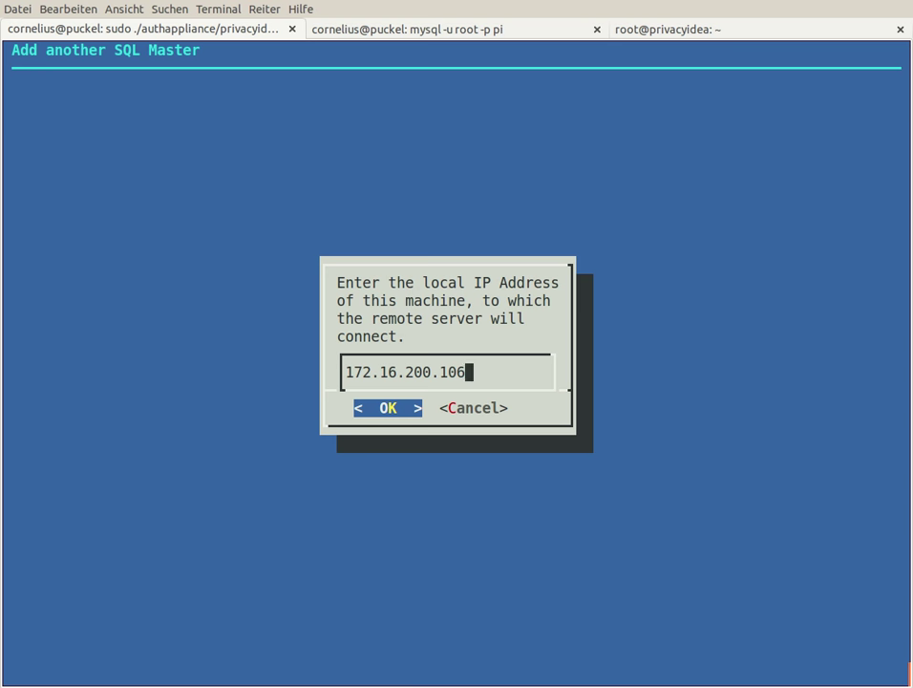
{"action": "key", "text": "Return"}
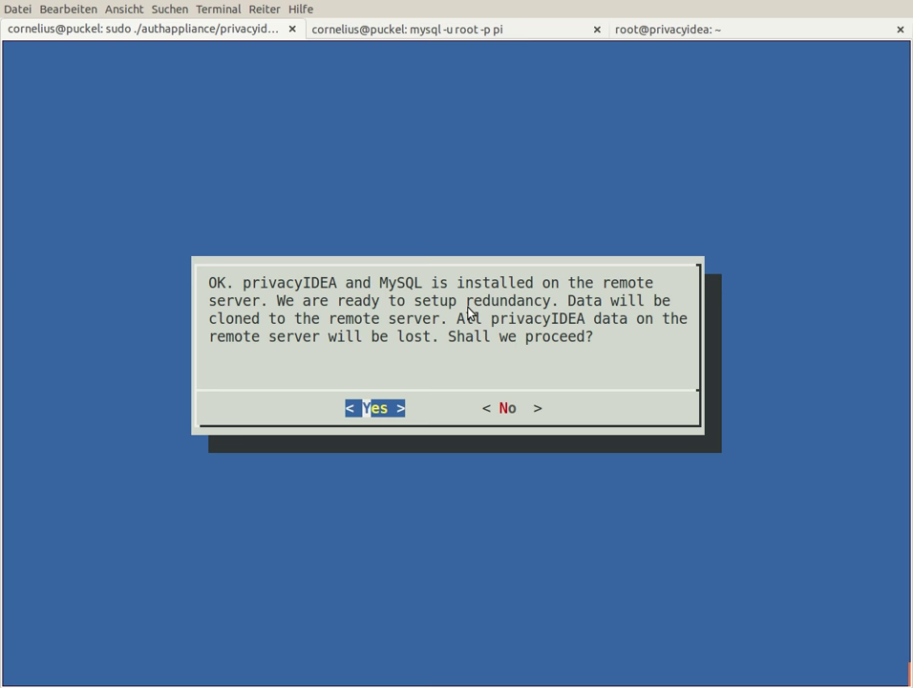
Step: Confirm the redundancy setup, then rerun the token query on the other server
{"action": "key", "text": "Return"}
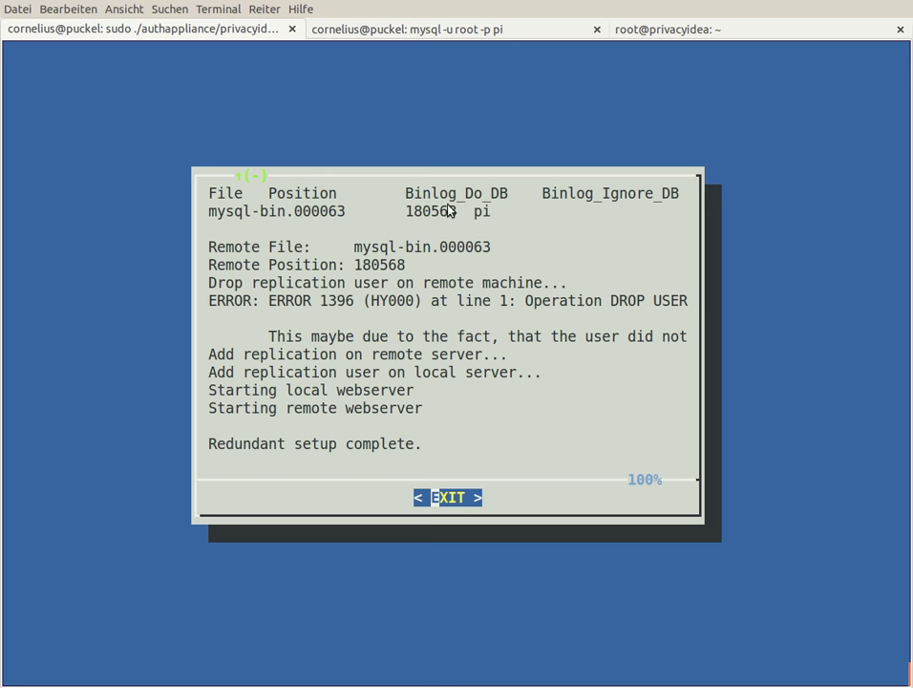
{"action": "left_click", "coordinate": [659, 29]}
{"action": "key", "text": "Up"}
{"action": "key", "text": "Return"}
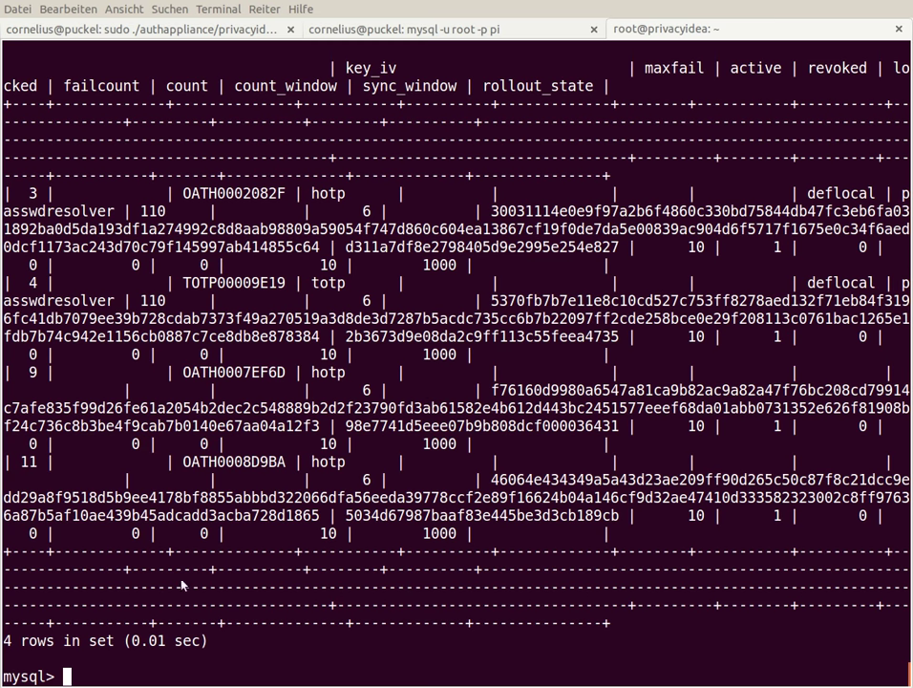
Step: Rerun the token query locally (5 rows, incl. PISP0000BD26) and on the remote server (4 rows)
{"action": "key", "text": "ctrl+Page_Up"}
{"action": "key", "text": "Up"}
{"action": "key", "text": "Return"}
{"action": "key", "text": "ctrl+Page_Down"}
{"action": "key", "text": "Up"}
{"action": "key", "text": "Return"}
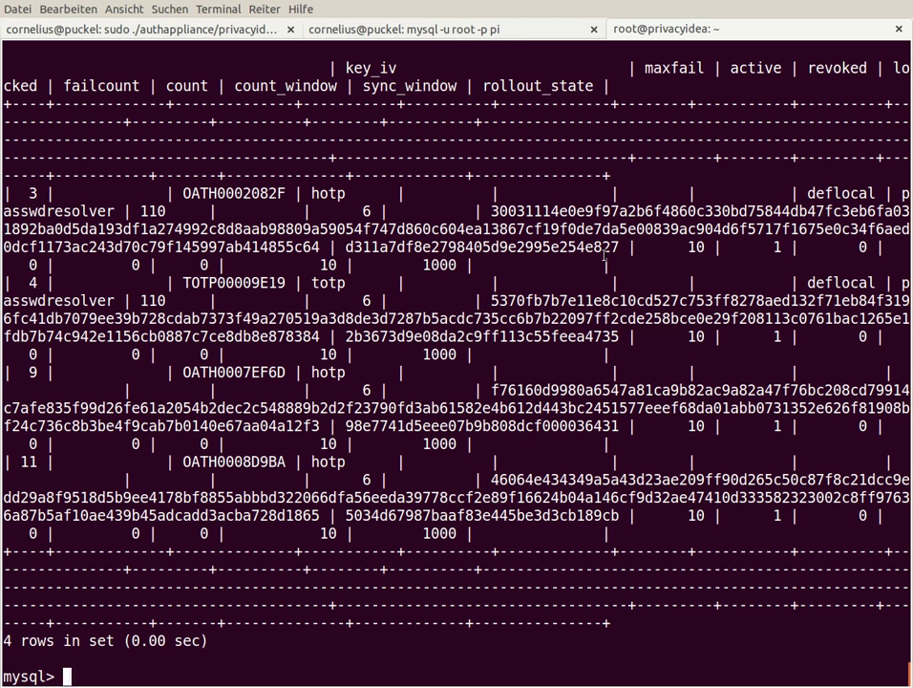
Step: Dismiss the finished setup report and restart the master-master redundancy setup
{"action": "key", "text": "alt+1"}
{"action": "key", "text": "Return"}
{"action": "key", "text": "Down"}
{"action": "key", "text": "Down"}
{"action": "key", "text": "Return"}
Step: Re-enter remote IP 172.16.200.137, the root password and corrected local IP 172.16.200.106, and proceed
{"action": "type", "text": "172.16."}
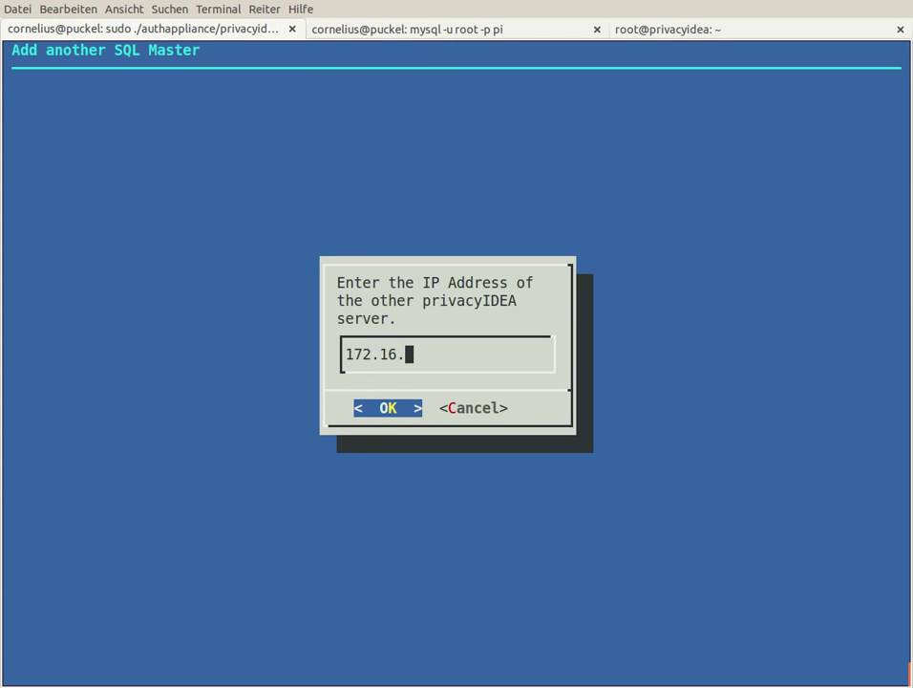
{"action": "type", "text": "200.137"}
{"action": "key", "text": "Return"}
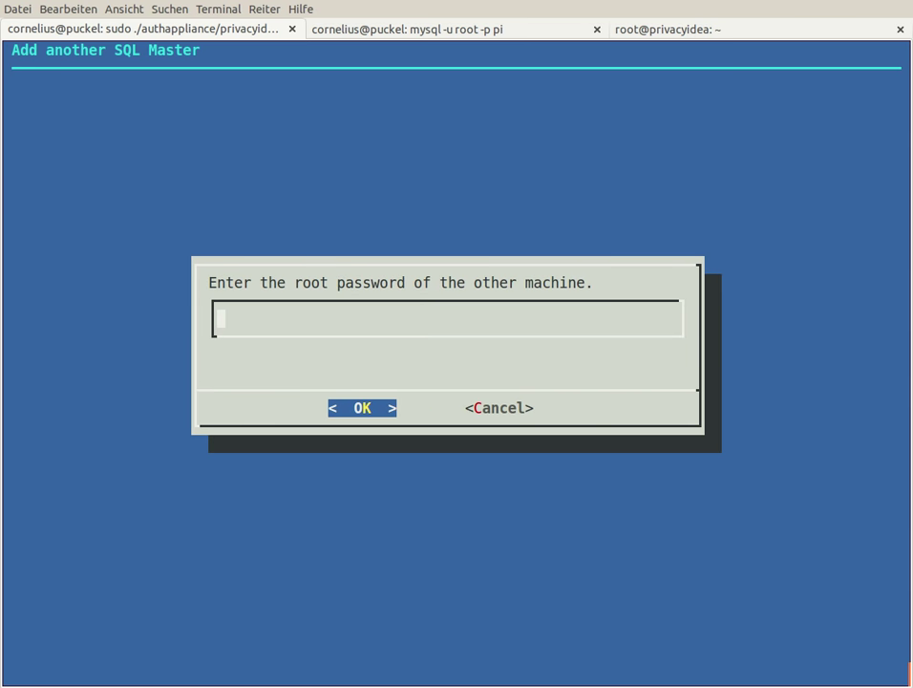
{"action": "key", "text": "Return"}
{"action": "type", "text": "tes"}
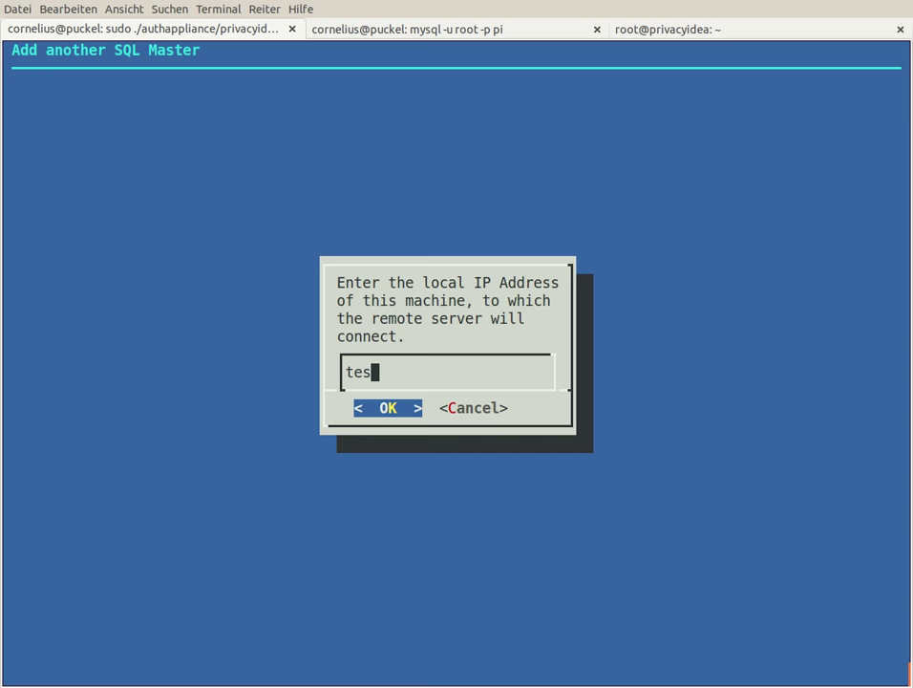
{"action": "key", "text": "BackSpace"}
{"action": "key", "text": "BackSpace"}
{"action": "key", "text": "BackSpace"}
{"action": "type", "text": "172.16."}
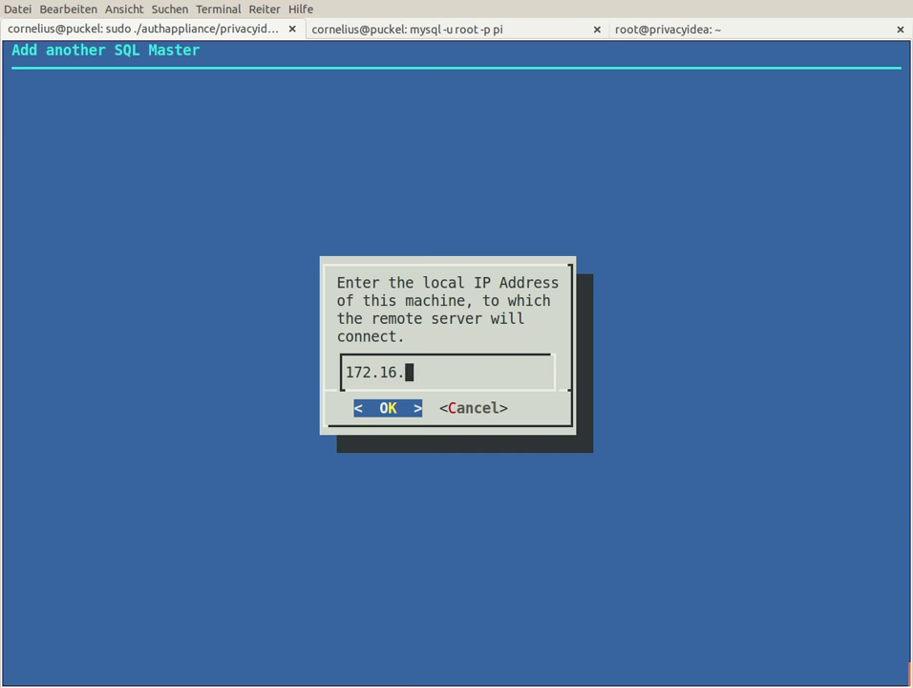
{"action": "type", "text": "200.106"}
{"action": "key", "text": "Return"}
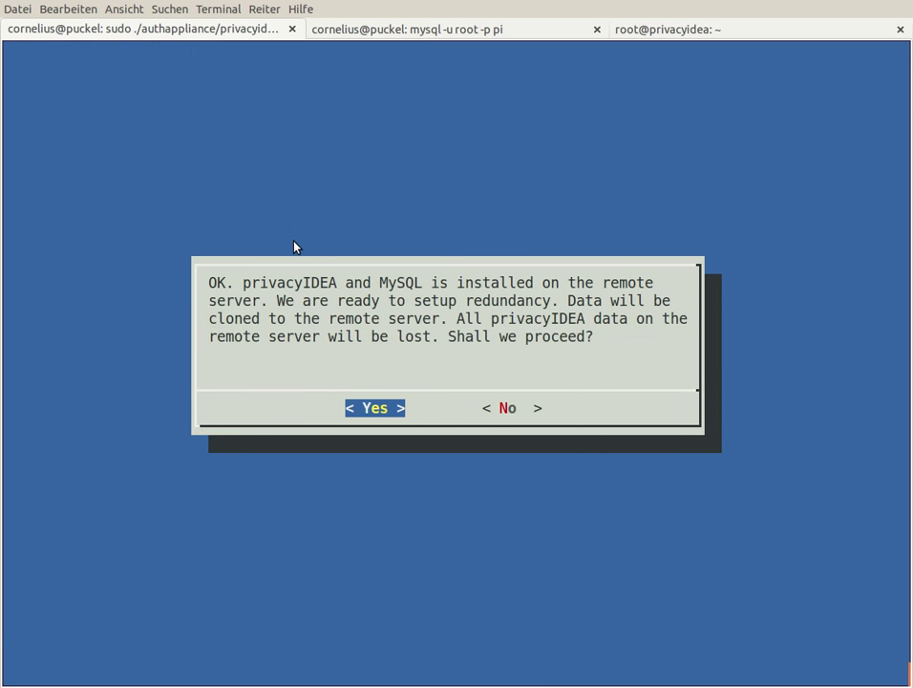
{"action": "key", "text": "Return"}
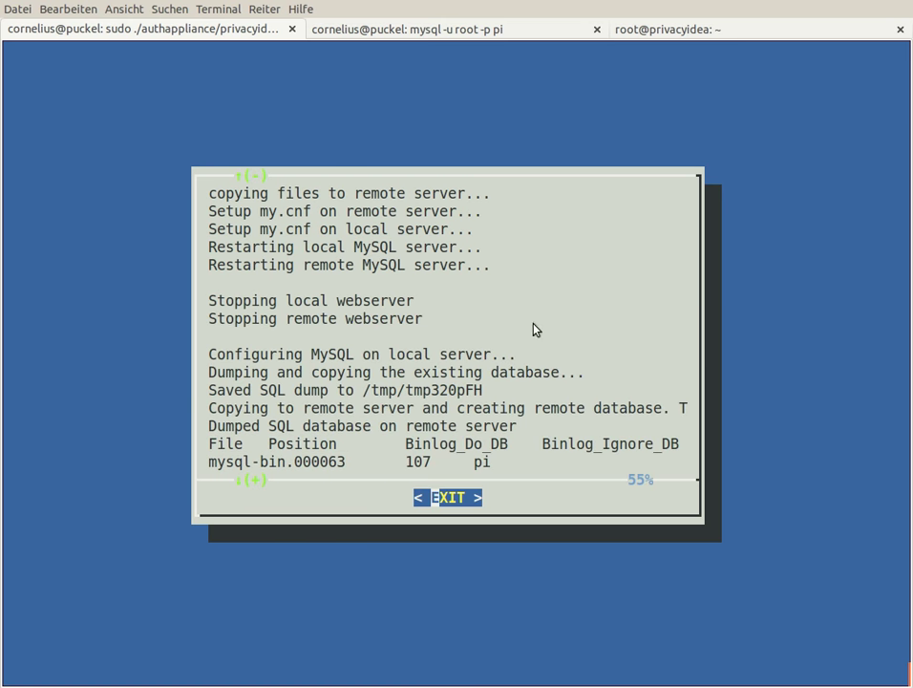
Step: Rerun the token query on the other server, now listing 5 rows including PISP0000BD26
{"action": "left_click", "coordinate": [659, 28]}
{"action": "key", "text": "Up"}
{"action": "key", "text": "Return"}
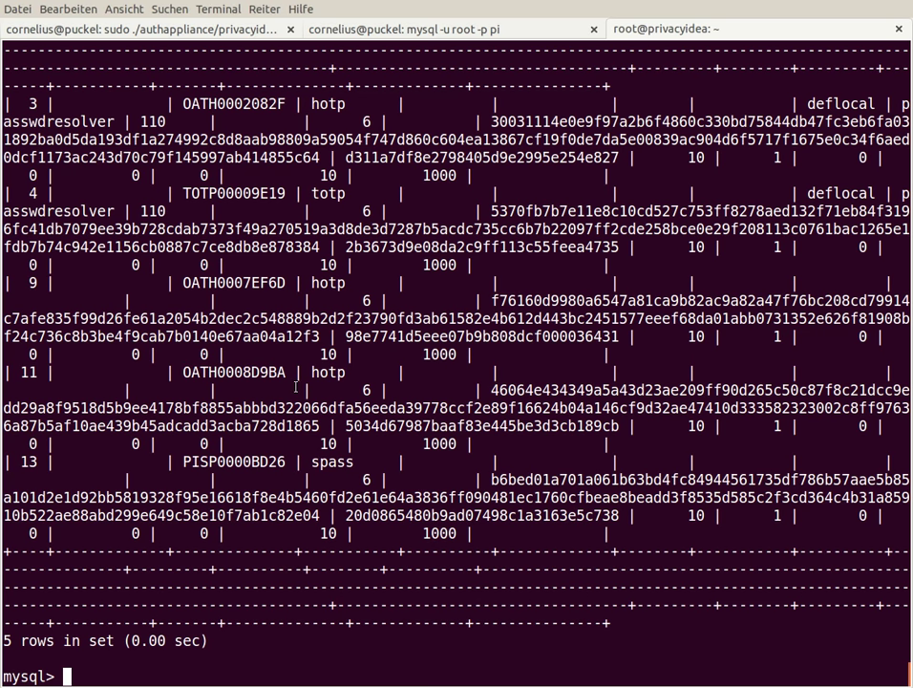
Step: Rerun the token query on both servers, then view the setup tool's redundancy report
{"action": "key", "text": "Up"}
{"action": "key", "text": "Return"}
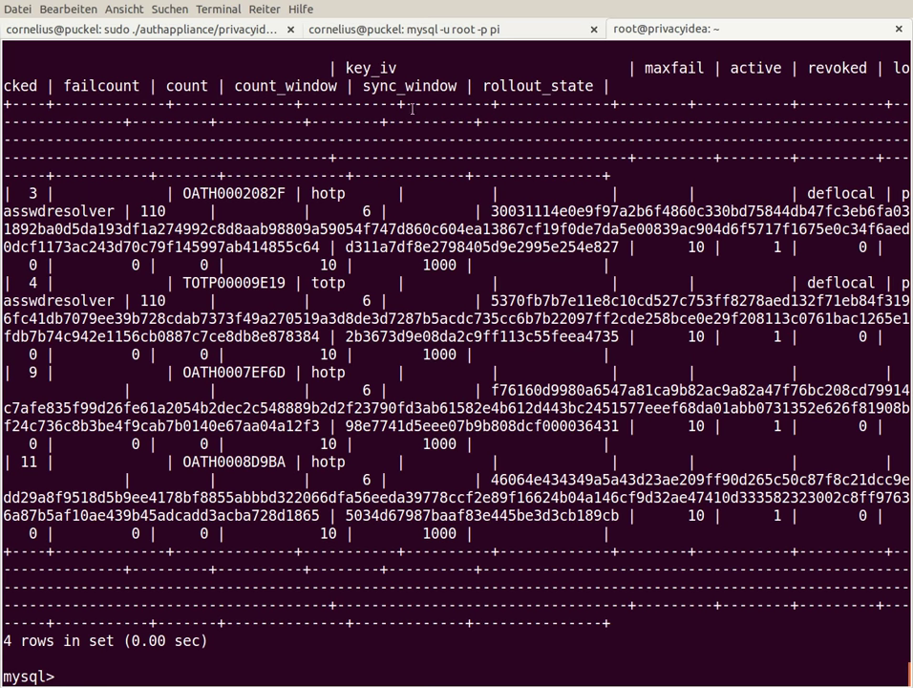
{"action": "left_click", "coordinate": [411, 29]}
{"action": "key", "text": "Up"}
{"action": "key", "text": "Return"}
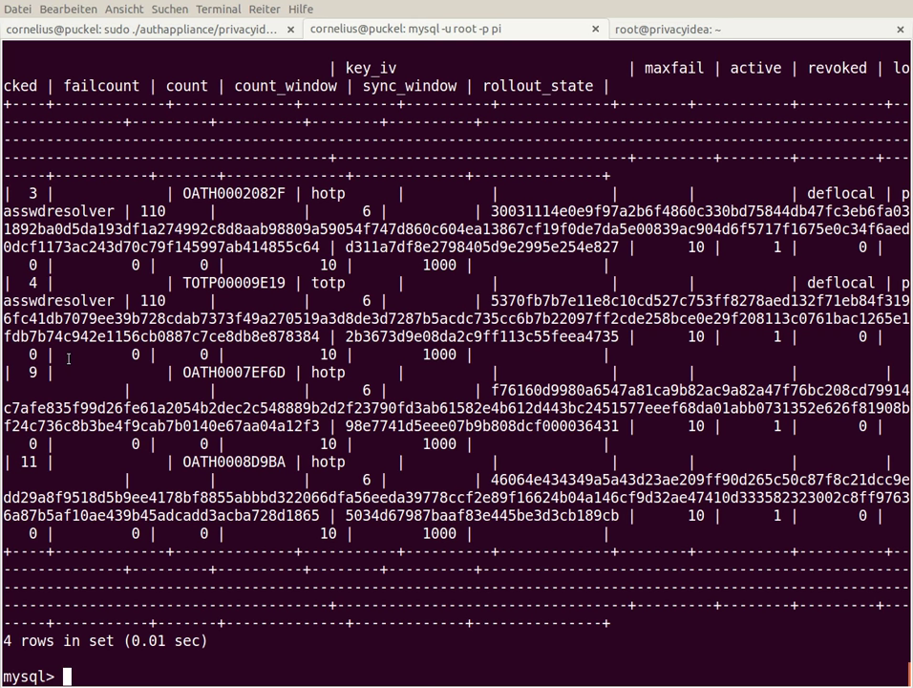
{"action": "left_click", "coordinate": [91, 28]}
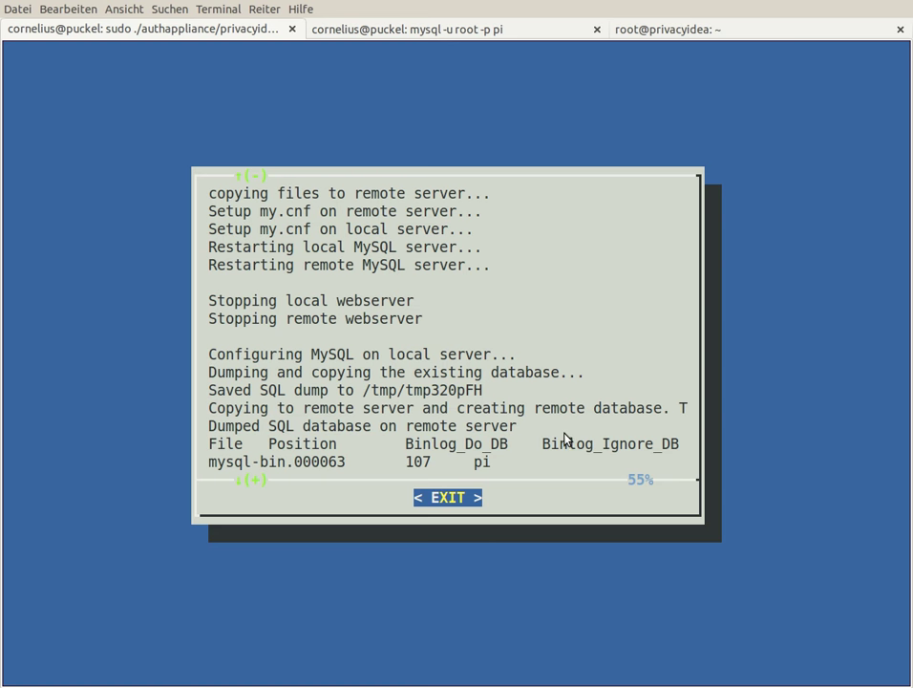